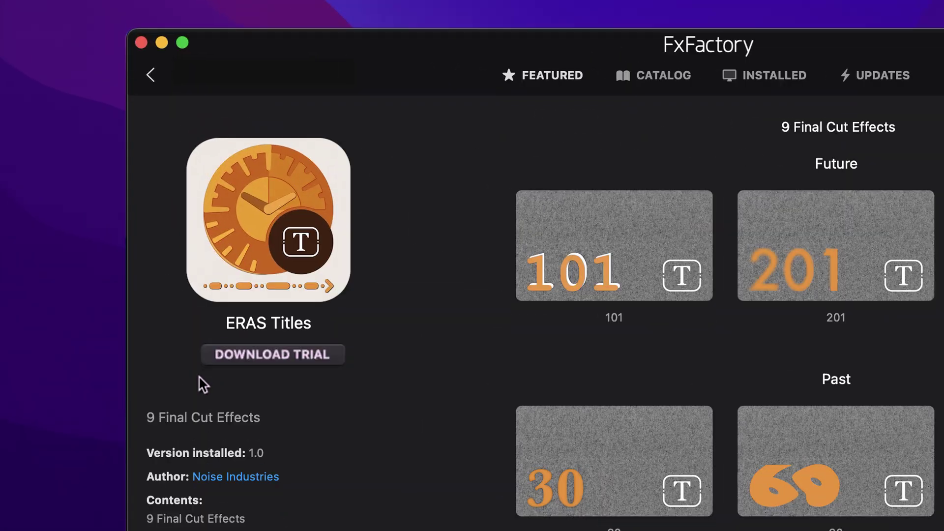
Start the ERAS Titles trial download from its FxFactory product page.
left_click(337, 355)
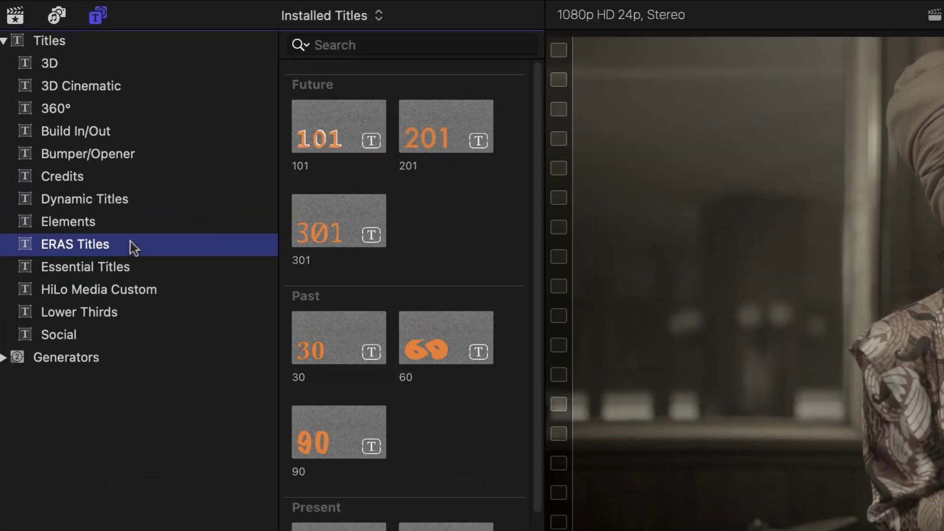
Collapse the Titles browser sidebar to widen the ERAS Titles listing.
left_click(85, 12)
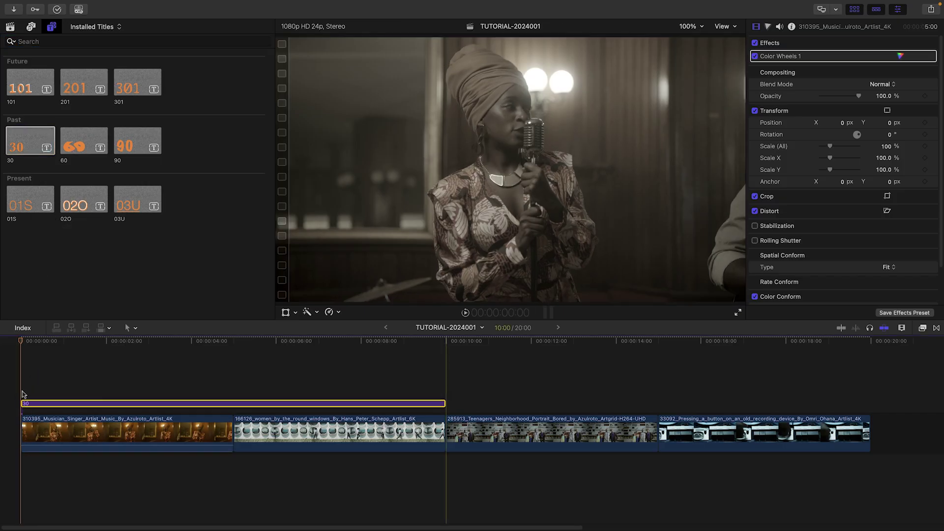
Select the 30 title on the timeline and trim its end to five seconds.
left_click(22, 394)
left_click_drag(443, 406, 231, 406)
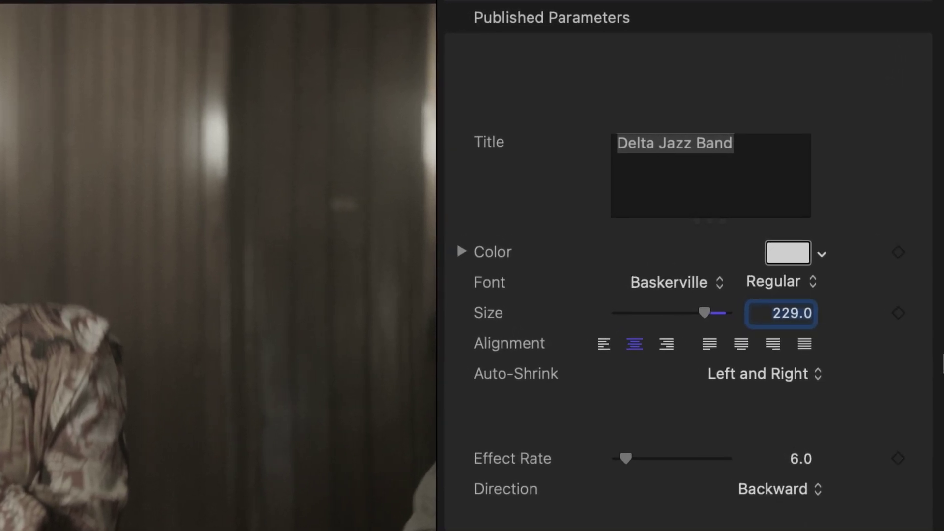
Turn off auto-shrink, set SemiBold, adjust spacing, and change the title animation direction.
left_click(812, 378)
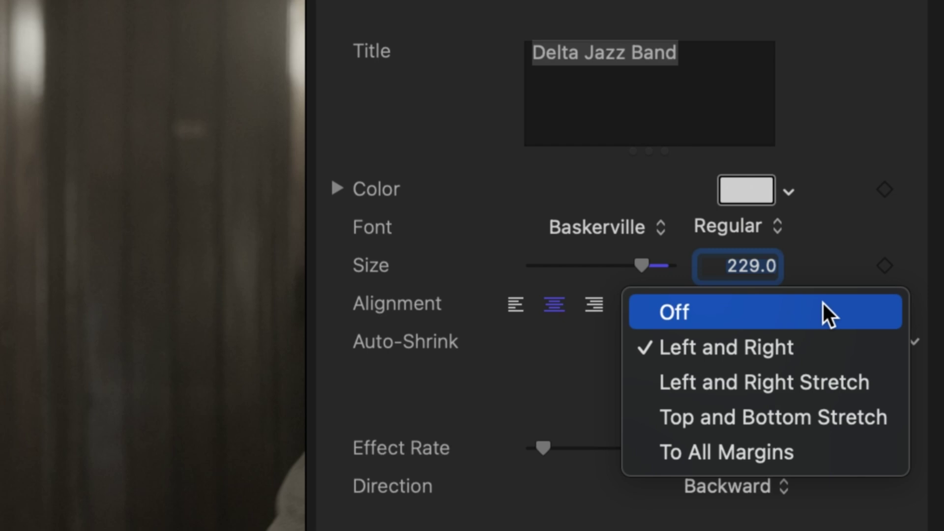
left_click(823, 318)
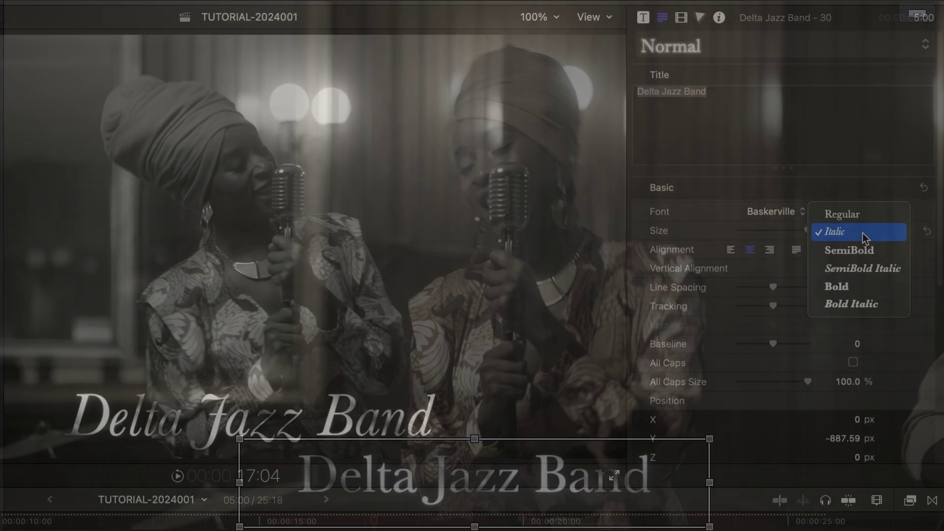
left_click(862, 233)
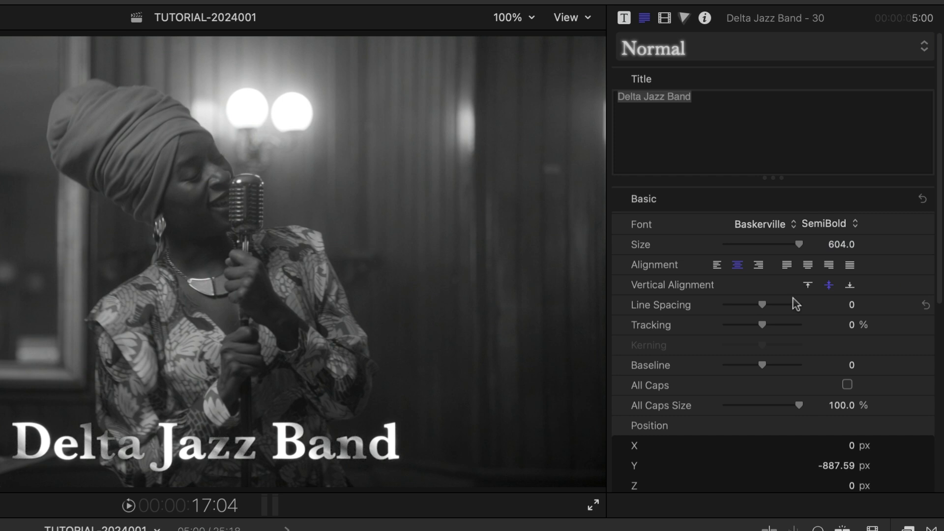
left_click_drag(766, 299, 768, 322)
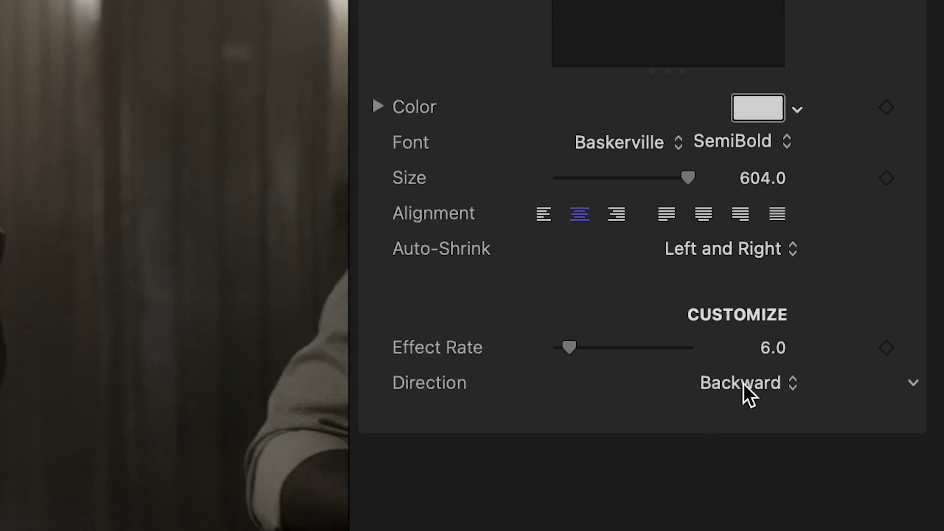
left_click(752, 354)
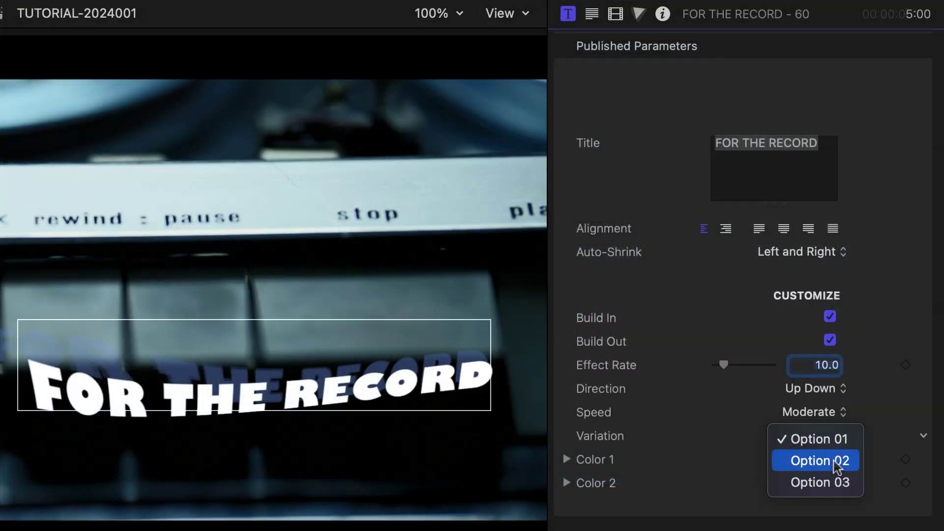
Preview variations Option 02 and 03, set Speed to Slow, and keep Option 02.
left_click(836, 460)
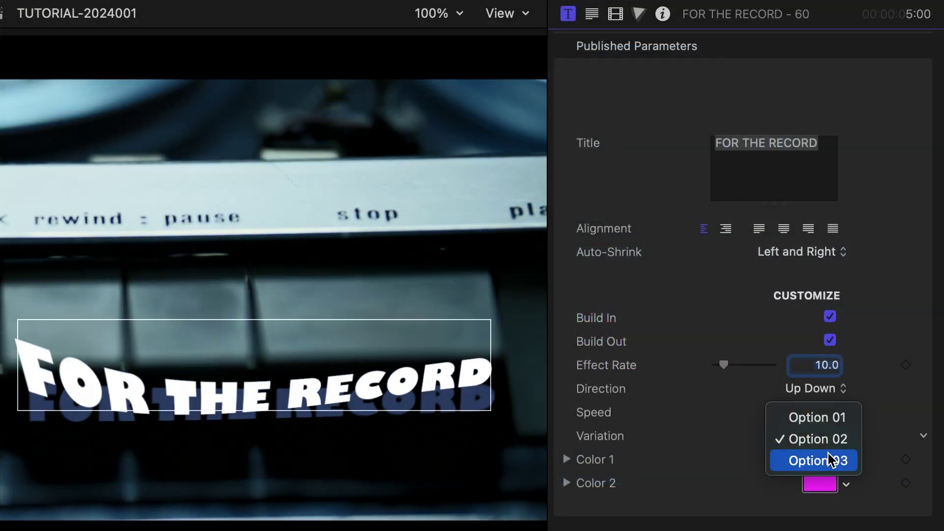
left_click(832, 460)
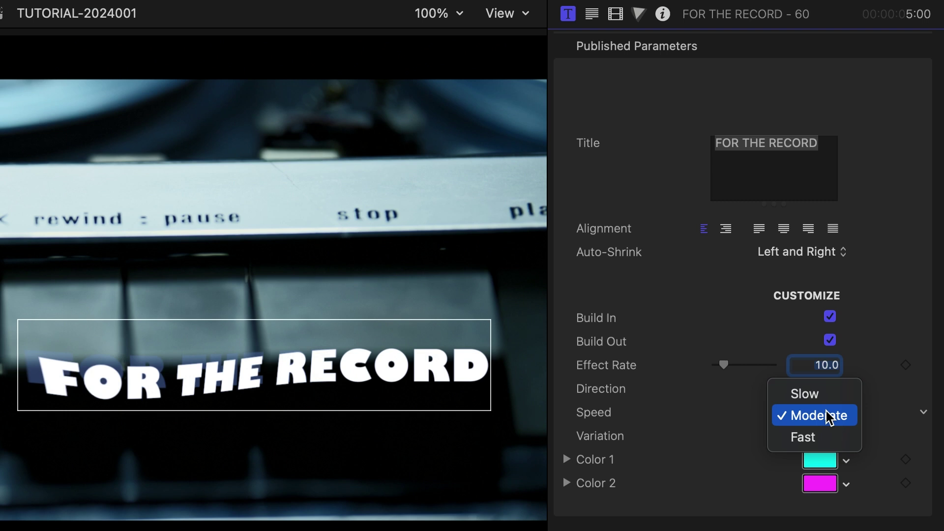
left_click(805, 394)
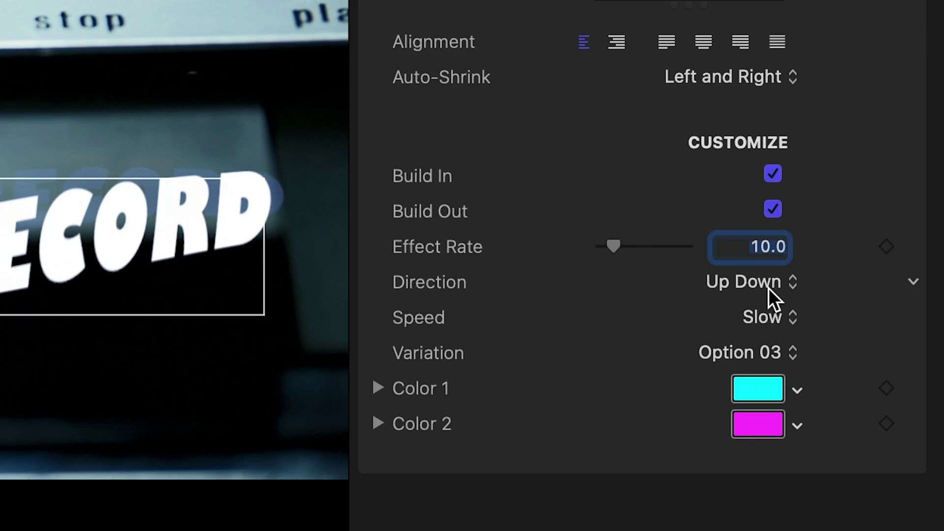
left_click(768, 354)
left_click(769, 330)
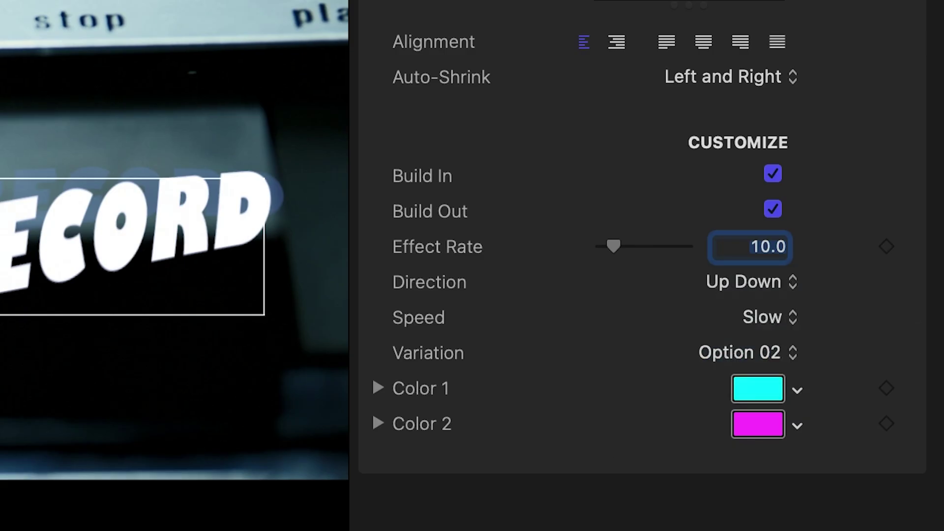